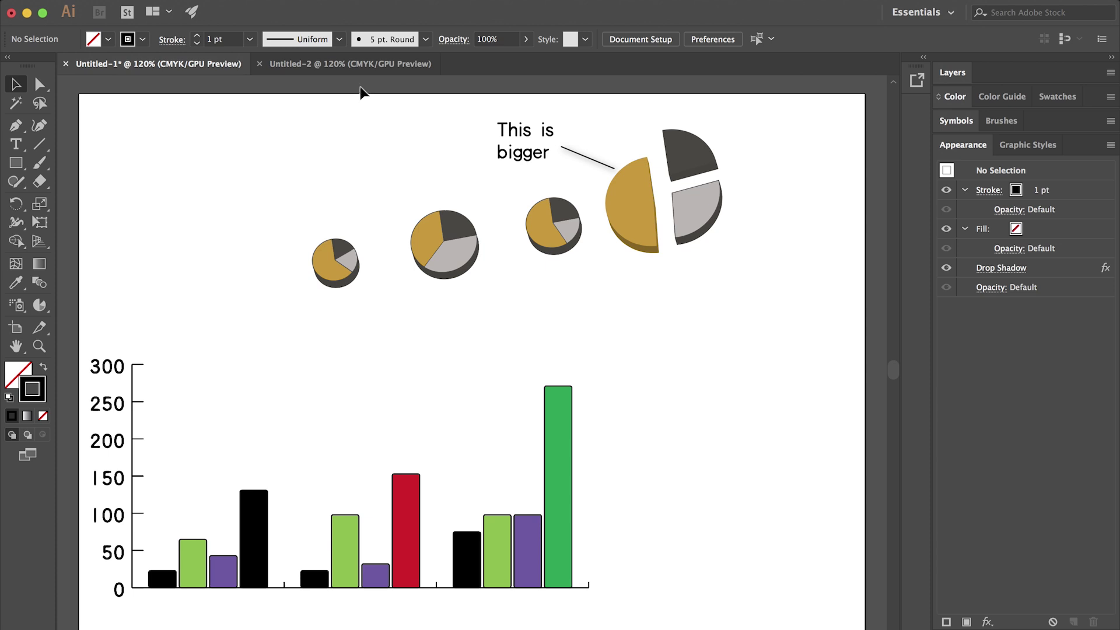
- Bring the blank Untitled-2 document to the front
{"action": "left_click", "coordinate": [359, 64]}
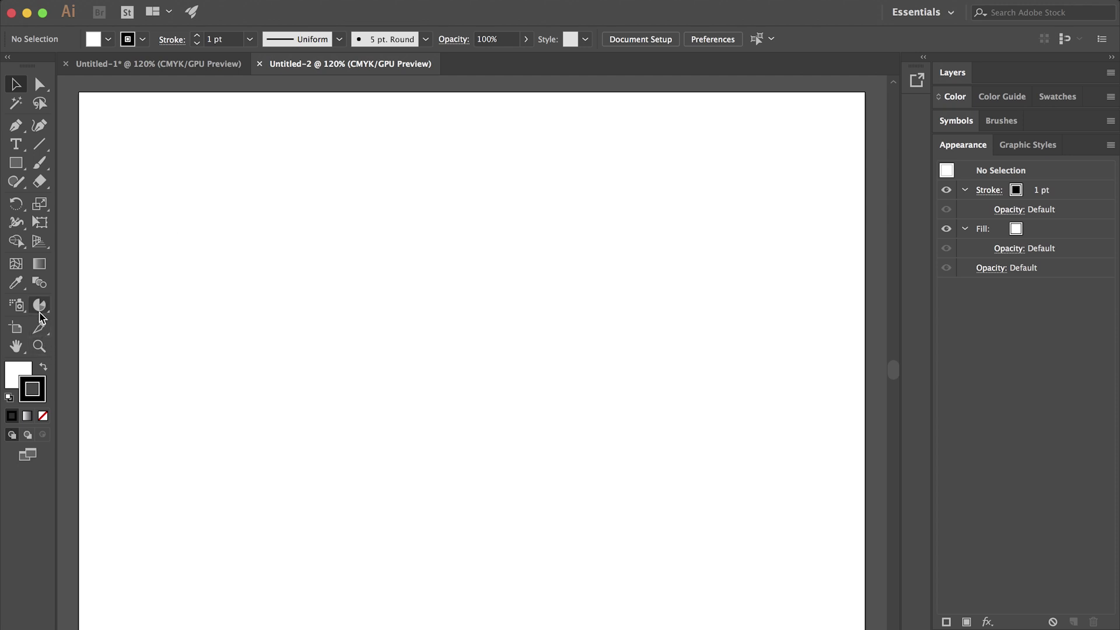
- Pick the Column Graph Tool from the graph tool flyout
{"action": "left_click_drag", "start_coordinate": [42, 306], "coordinate": [98, 307]}
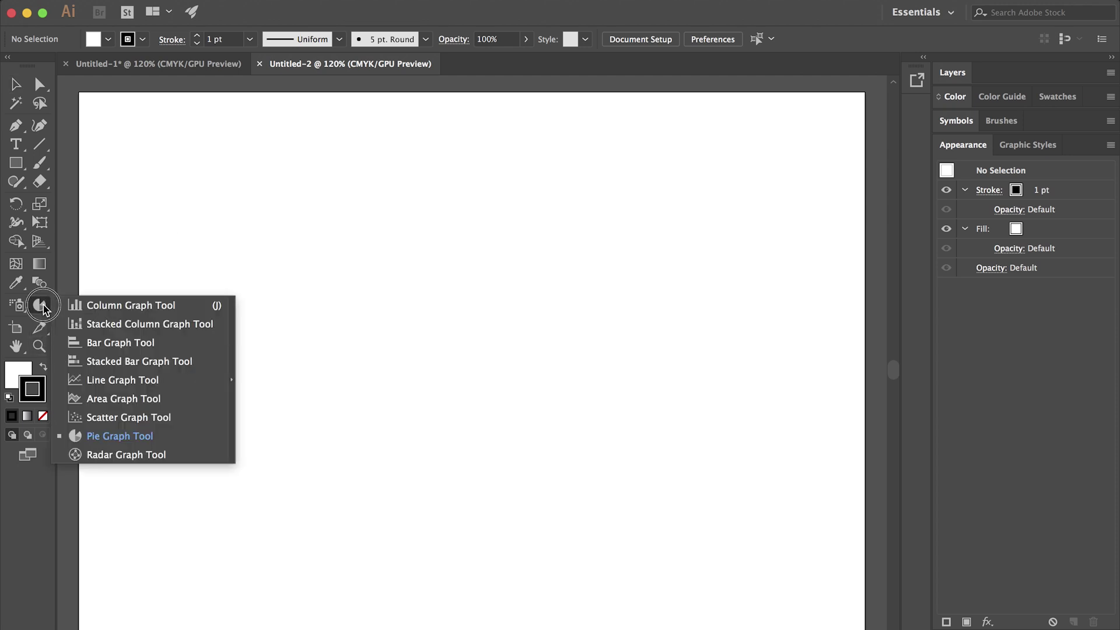
{"action": "left_click_drag", "start_coordinate": [98, 307], "coordinate": [99, 302]}
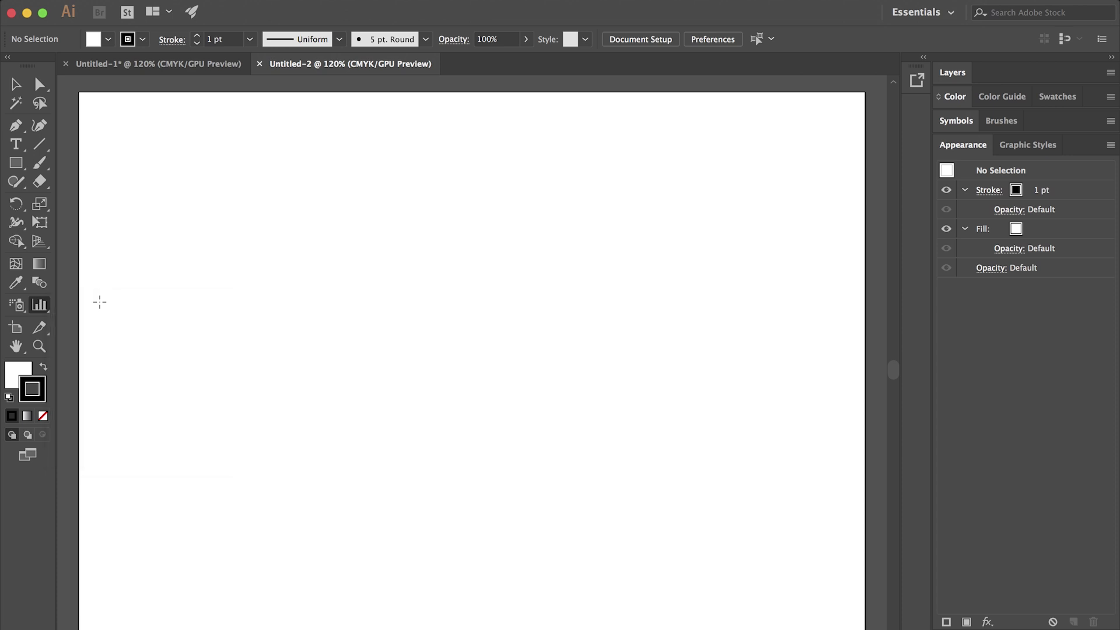
{"action": "left_click", "coordinate": [40, 308]}
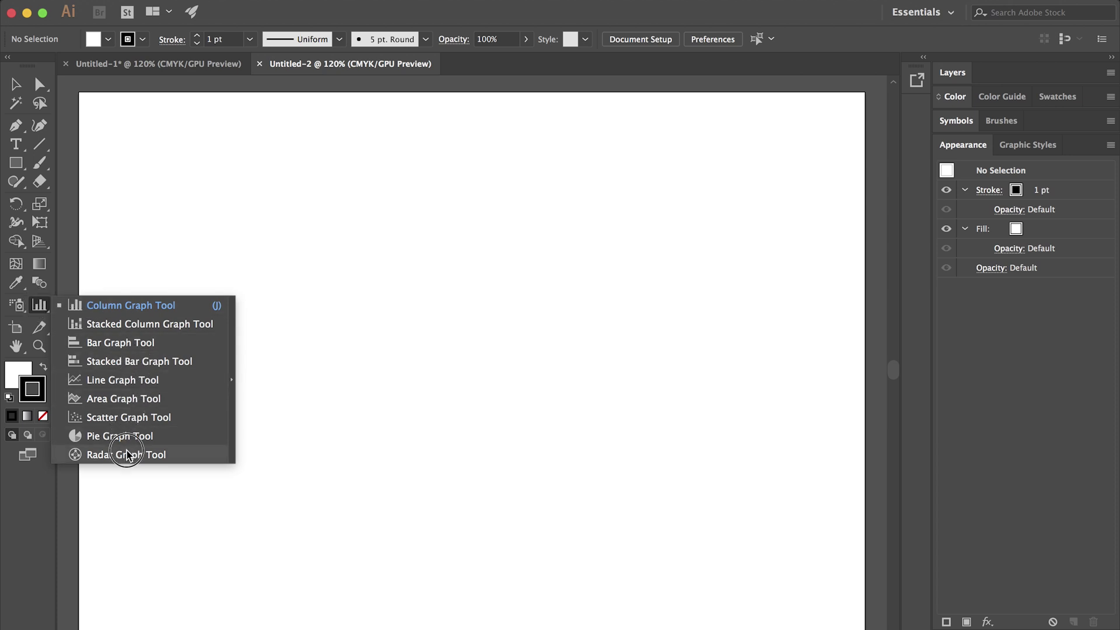
{"action": "left_click", "coordinate": [143, 305]}
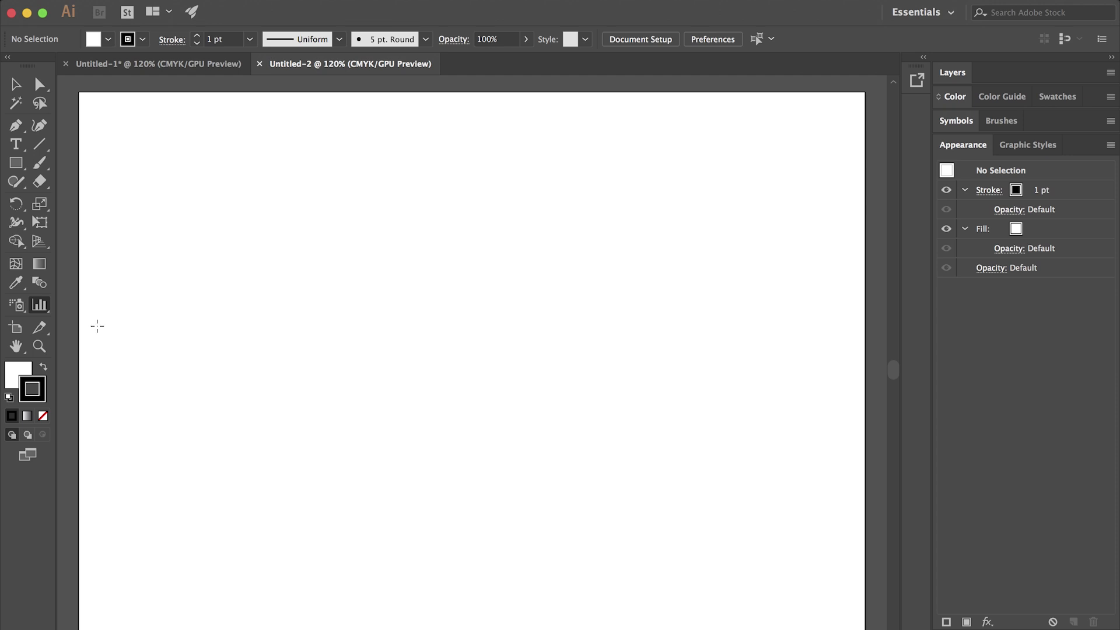
- Drag out a default column graph and move its Graph Data window higher
{"action": "mouse_move", "coordinate": [97, 325]}
{"action": "left_mouse_down"}
{"action": "mouse_move", "coordinate": [321, 538]}
{"action": "mouse_move", "coordinate": [506, 615]}
{"action": "mouse_move", "coordinate": [593, 625]}
{"action": "mouse_move", "coordinate": [575, 626]}
{"action": "left_mouse_up"}
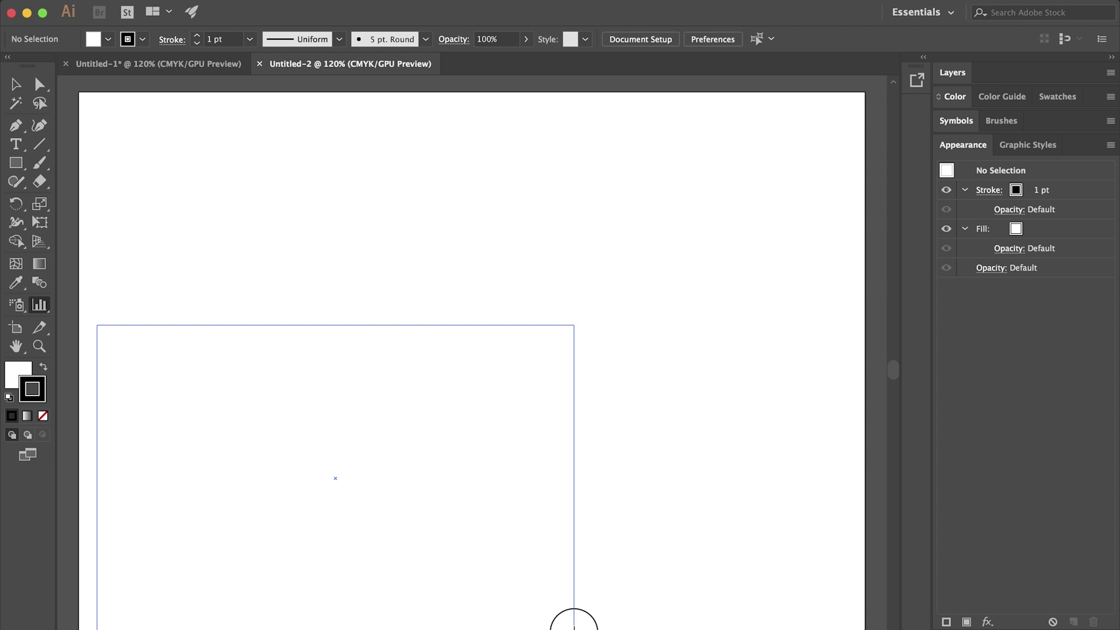
{"action": "left_click_drag", "start_coordinate": [574, 626], "coordinate": [572, 626]}
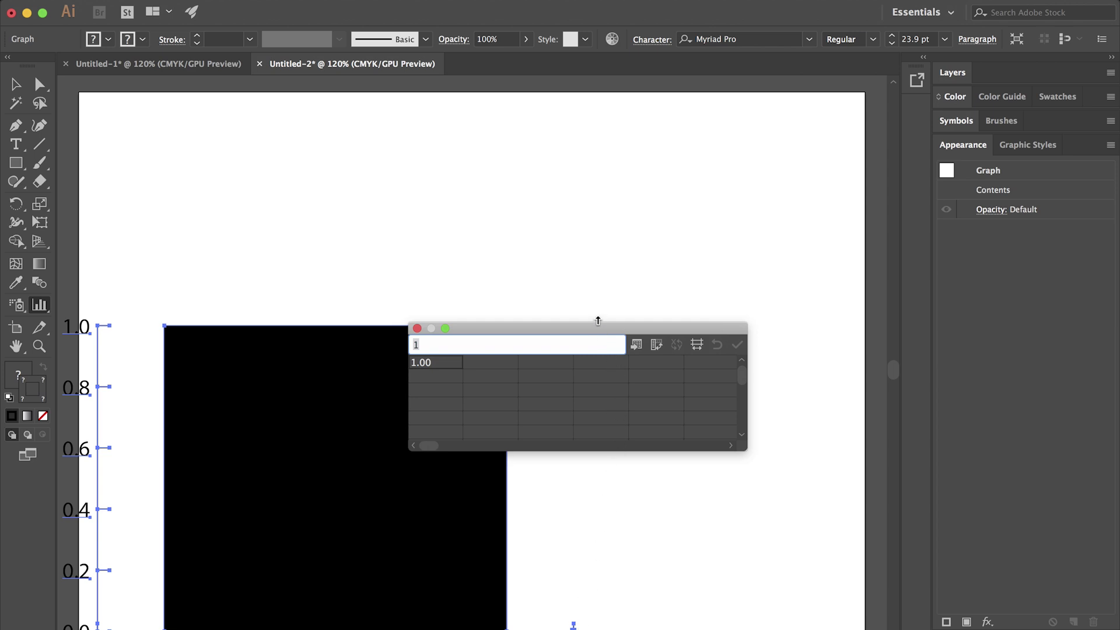
{"action": "mouse_move", "coordinate": [592, 333]}
{"action": "left_mouse_down"}
{"action": "mouse_move", "coordinate": [580, 295]}
{"action": "mouse_move", "coordinate": [457, 175]}
{"action": "mouse_move", "coordinate": [367, 185]}
{"action": "left_mouse_up"}
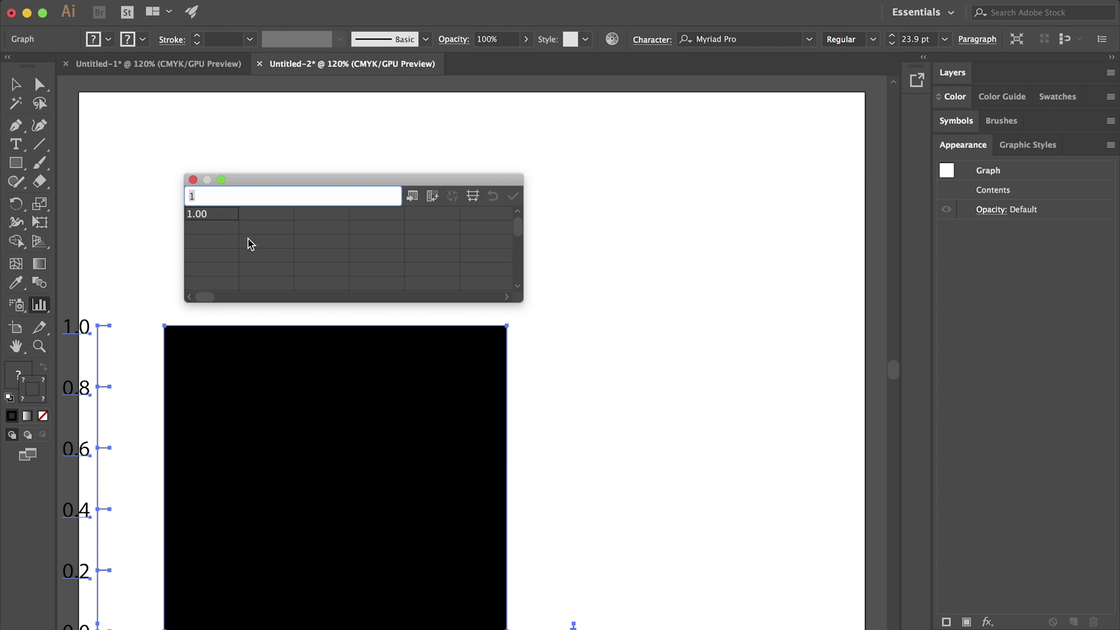
{"action": "left_click", "coordinate": [221, 222]}
- Paste the copied three rows of four values into the data table
{"action": "left_click_drag", "start_coordinate": [220, 222], "coordinate": [389, 244]}
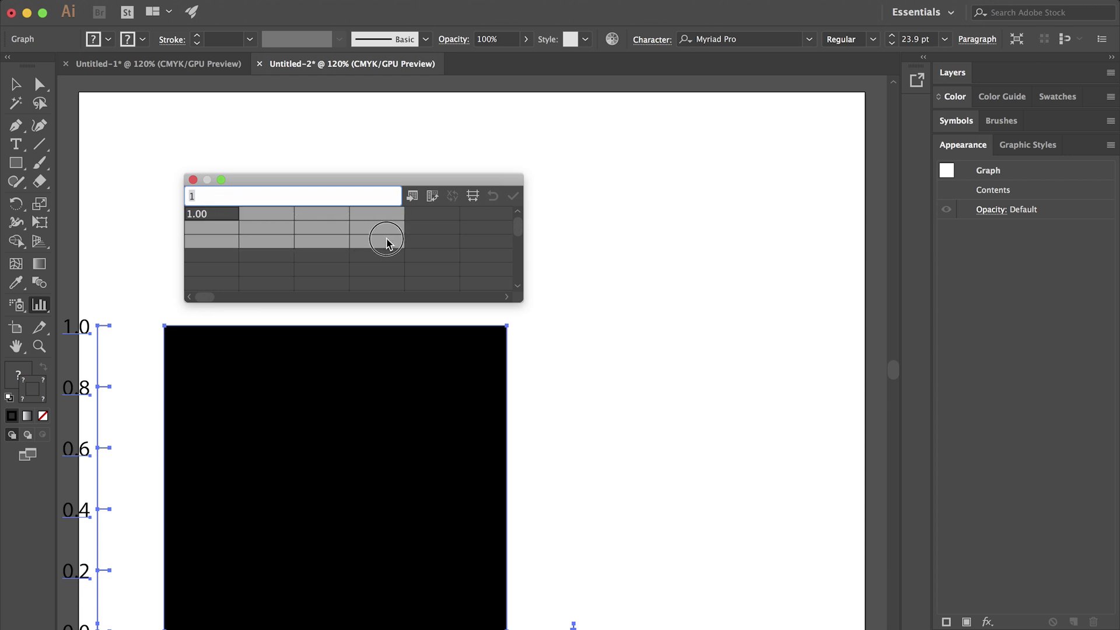
{"action": "key", "text": "super+v"}
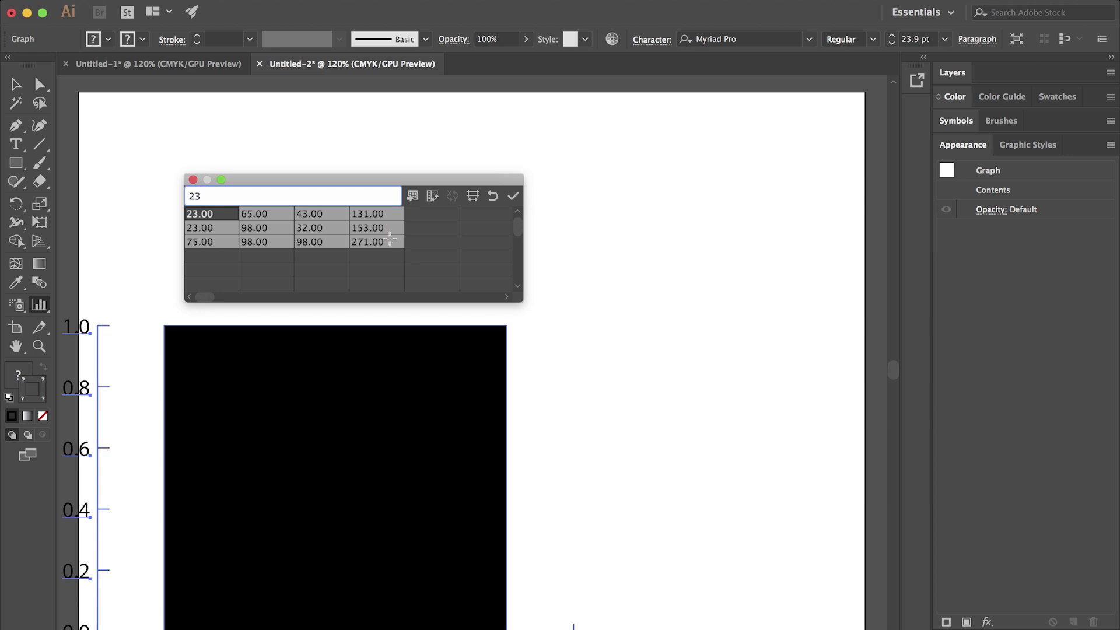
{"action": "left_click", "coordinate": [324, 242], "text": "shift"}
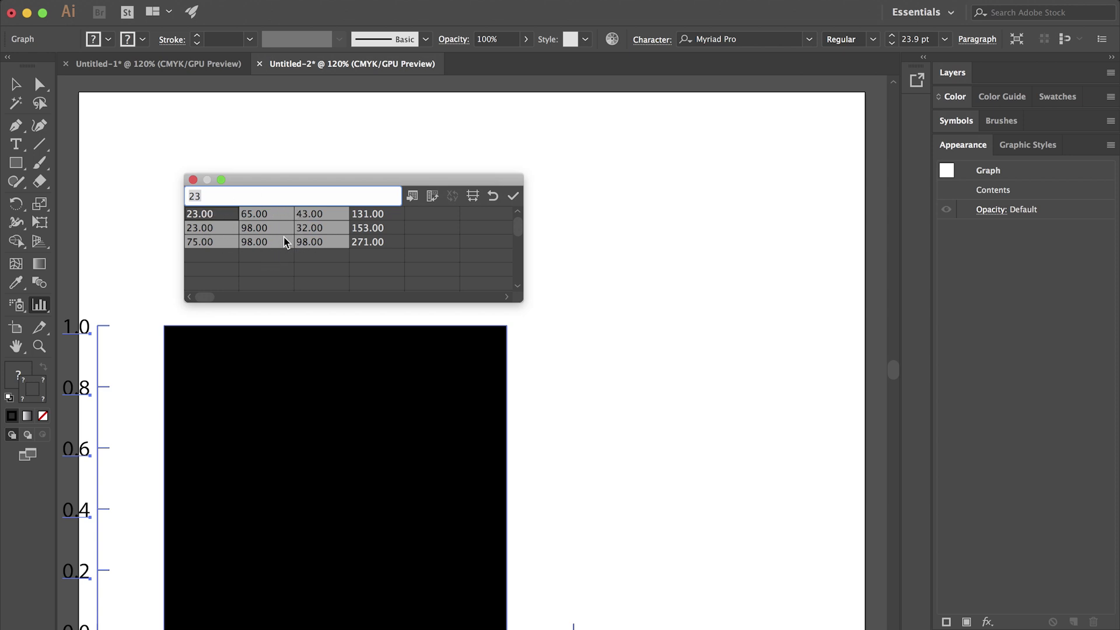
{"action": "left_click_drag", "start_coordinate": [367, 215], "coordinate": [379, 249]}
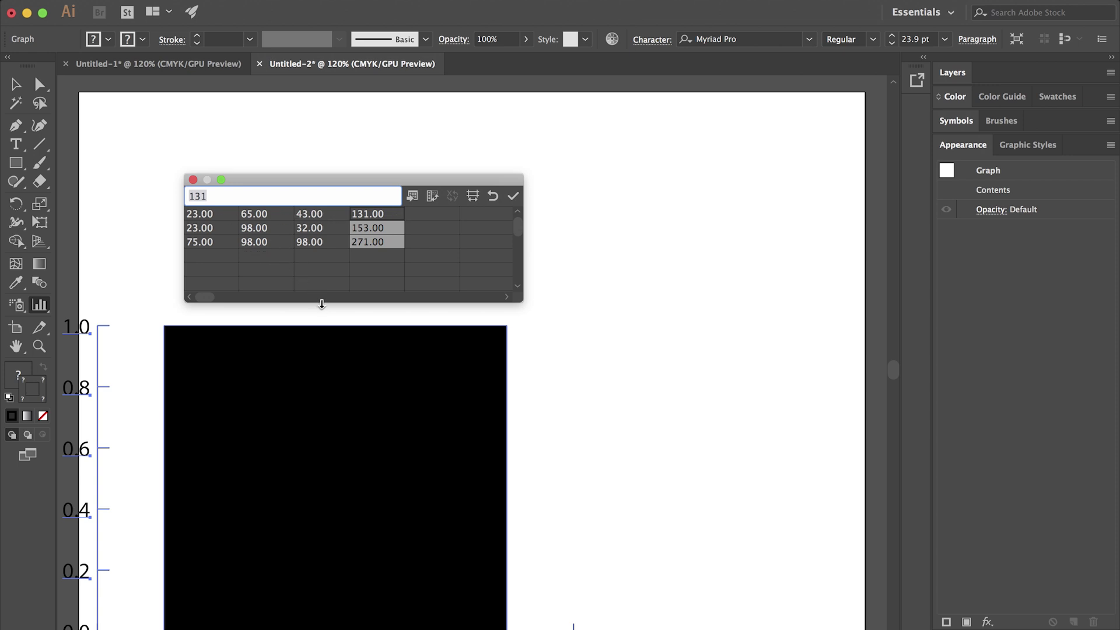
- Check the pasted table values 131, 153 and 271
{"action": "left_click", "coordinate": [387, 226]}
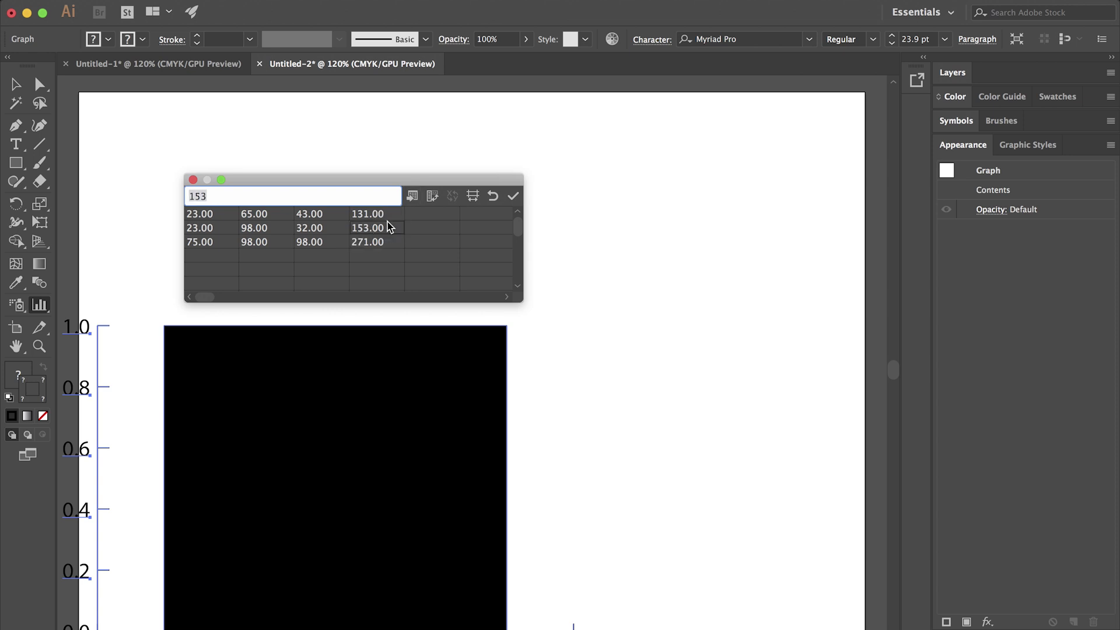
{"action": "left_click", "coordinate": [387, 215]}
{"action": "left_click", "coordinate": [388, 231]}
{"action": "left_click", "coordinate": [388, 244]}
{"action": "left_click", "coordinate": [383, 219]}
- Apply the data, try Transpose row/column, and re-apply it to the graph
{"action": "left_click", "coordinate": [513, 198]}
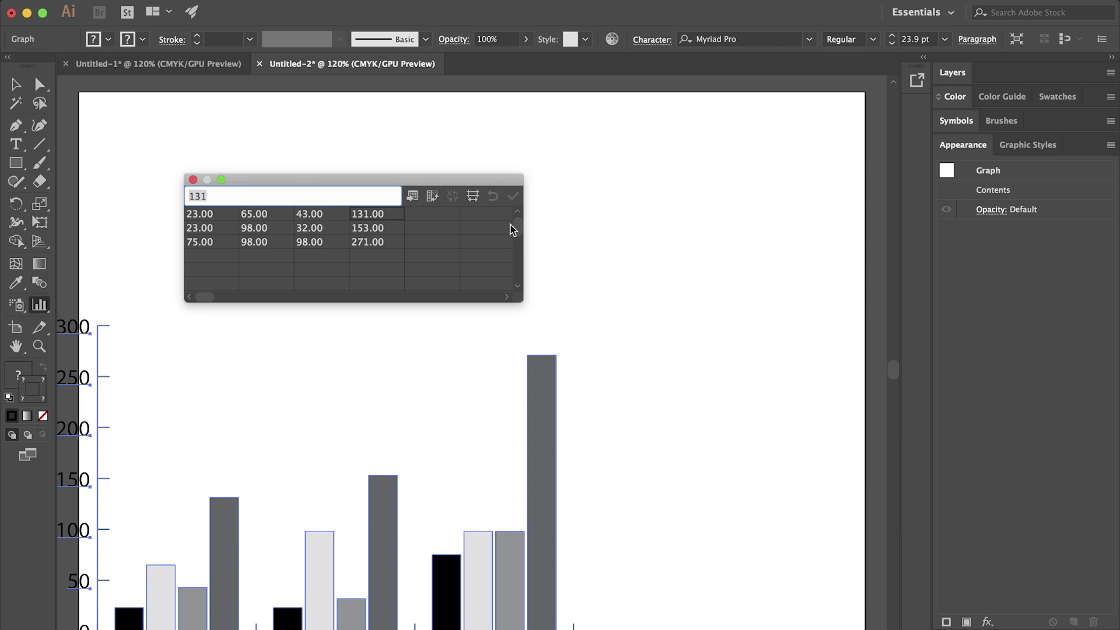
{"action": "left_click", "coordinate": [433, 195]}
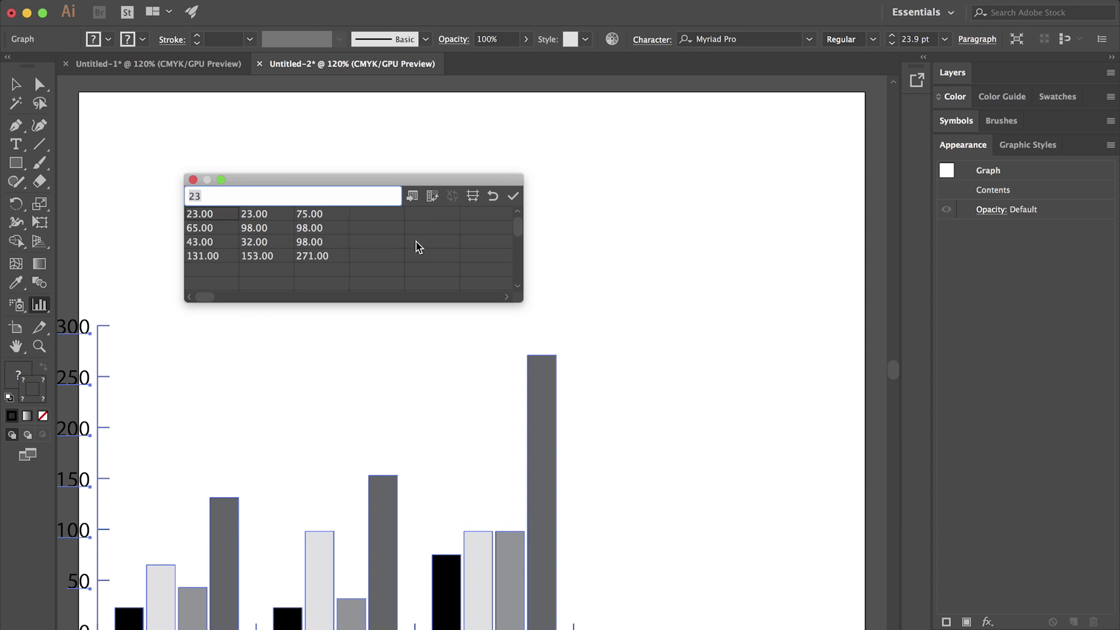
{"action": "left_click", "coordinate": [514, 200]}
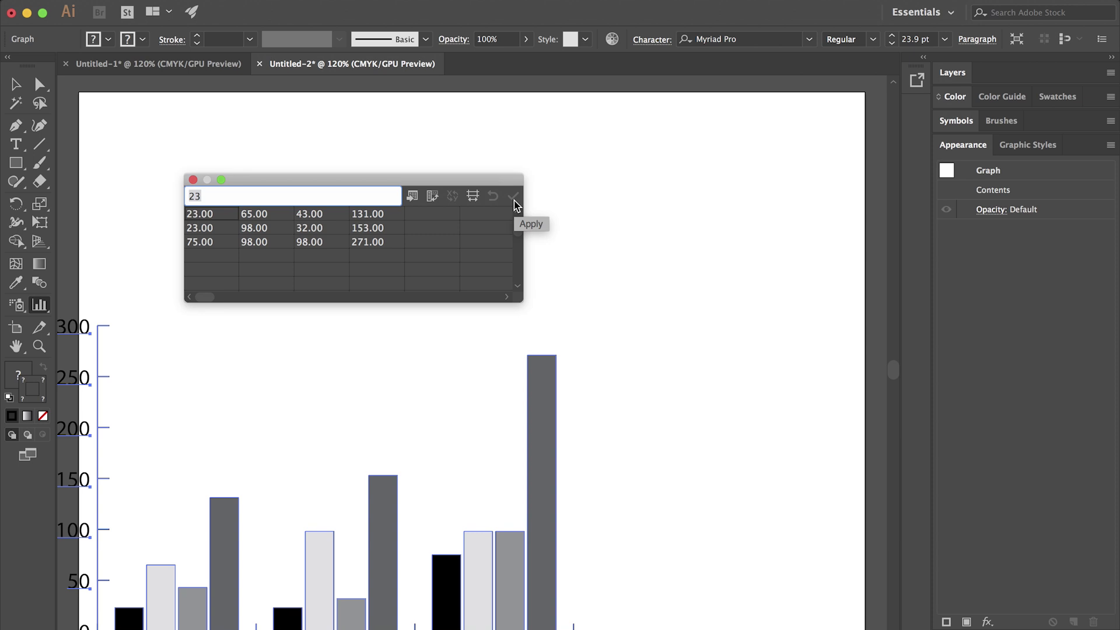
{"action": "left_click", "coordinate": [14, 86]}
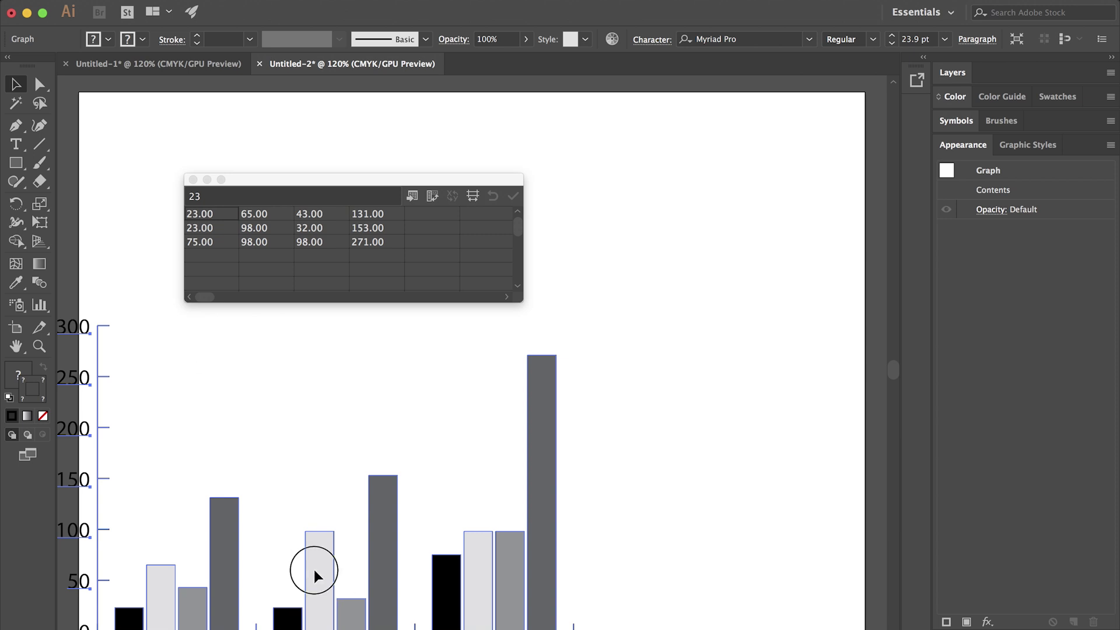
- Drag the column graph up and to the right on the artboard
{"action": "left_click_drag", "start_coordinate": [314, 569], "coordinate": [367, 557]}
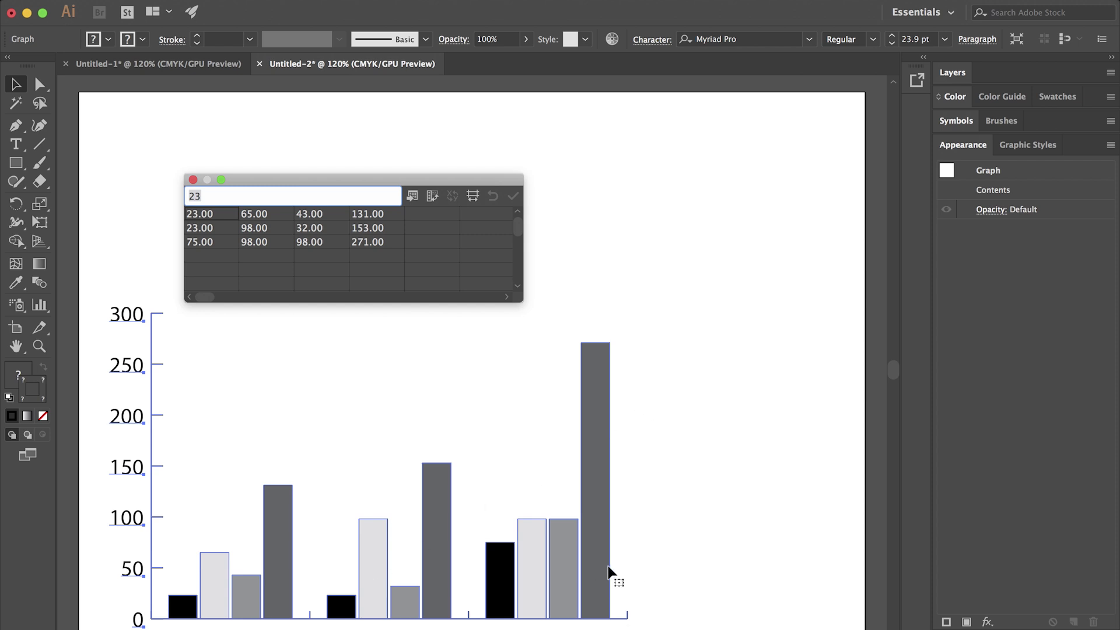
{"action": "left_click_drag", "start_coordinate": [601, 528], "coordinate": [603, 514]}
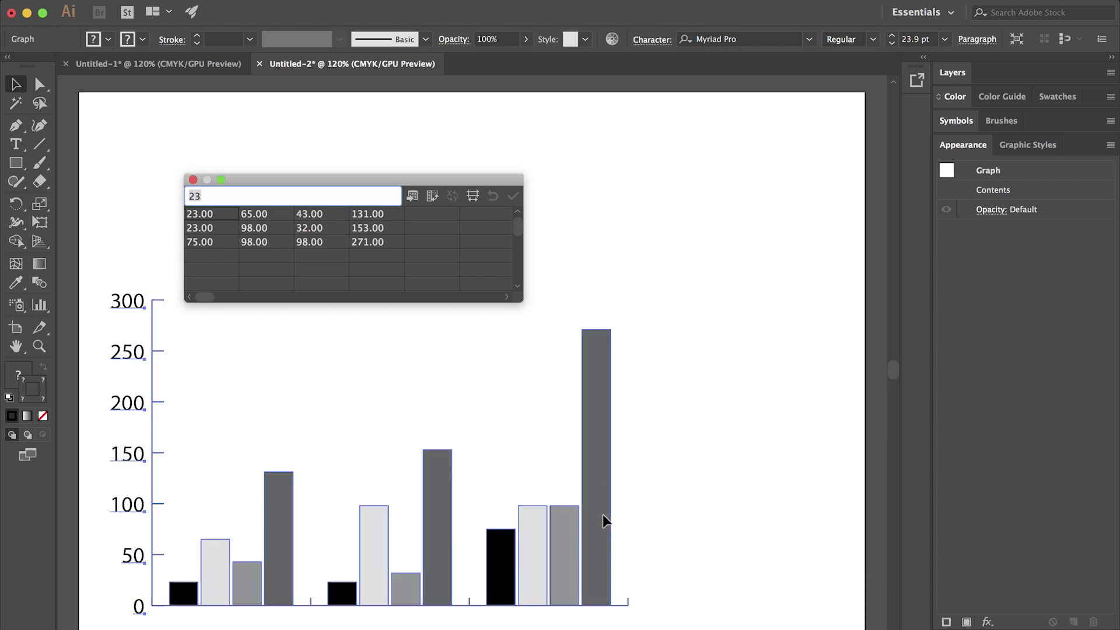
{"action": "left_click", "coordinate": [616, 40]}
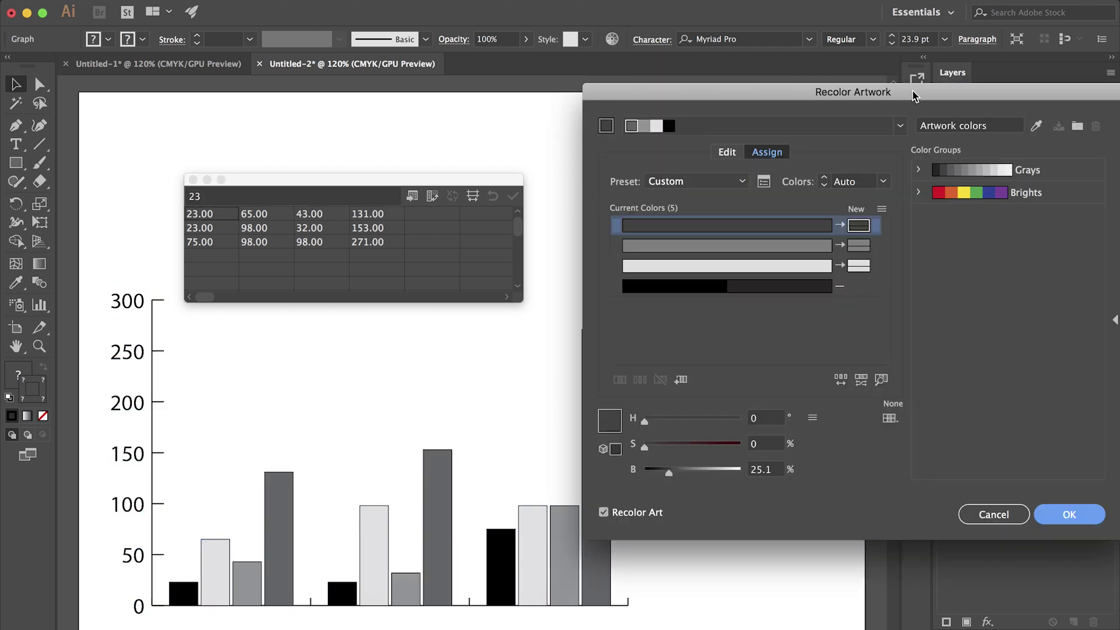
- Recolor the bars with the Brights color group and confirm
{"action": "left_click", "coordinate": [985, 196]}
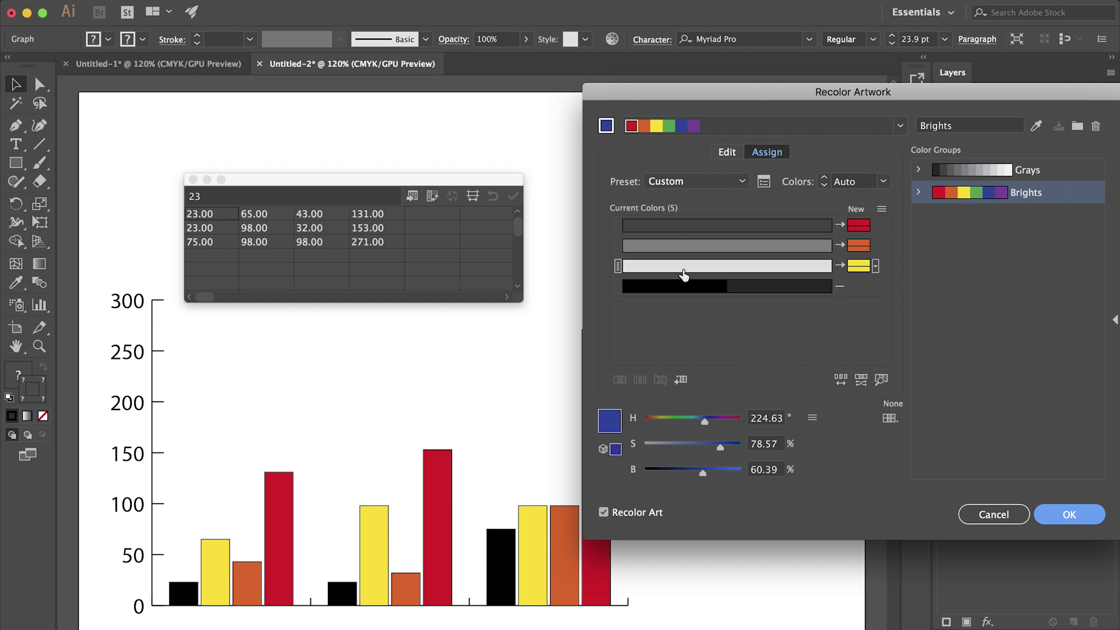
{"action": "left_click", "coordinate": [1073, 518]}
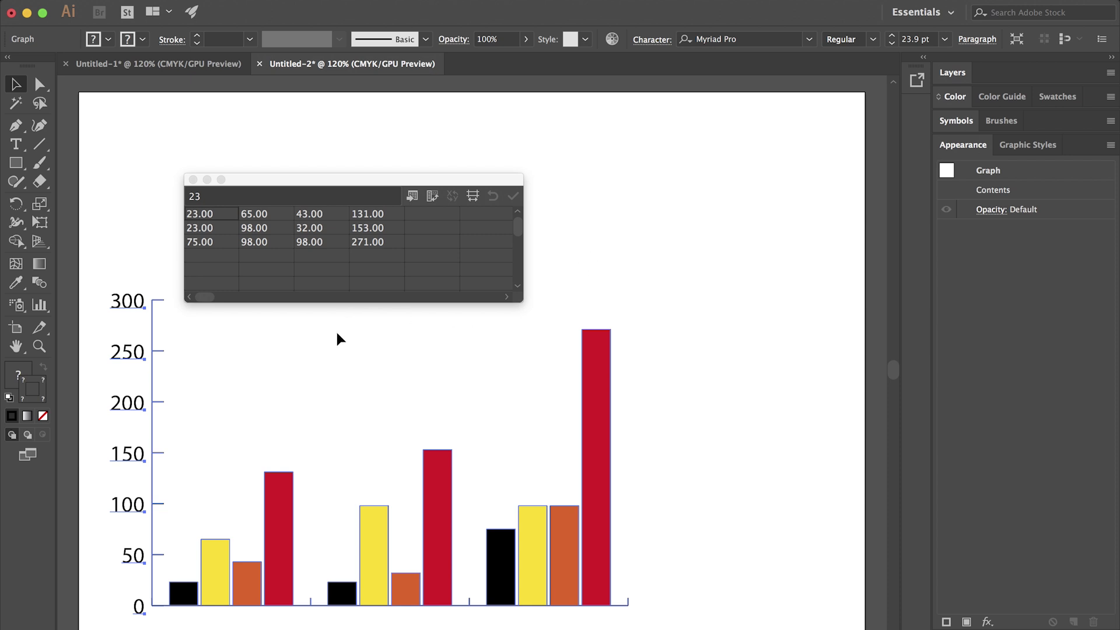
{"action": "left_click", "coordinate": [39, 85]}
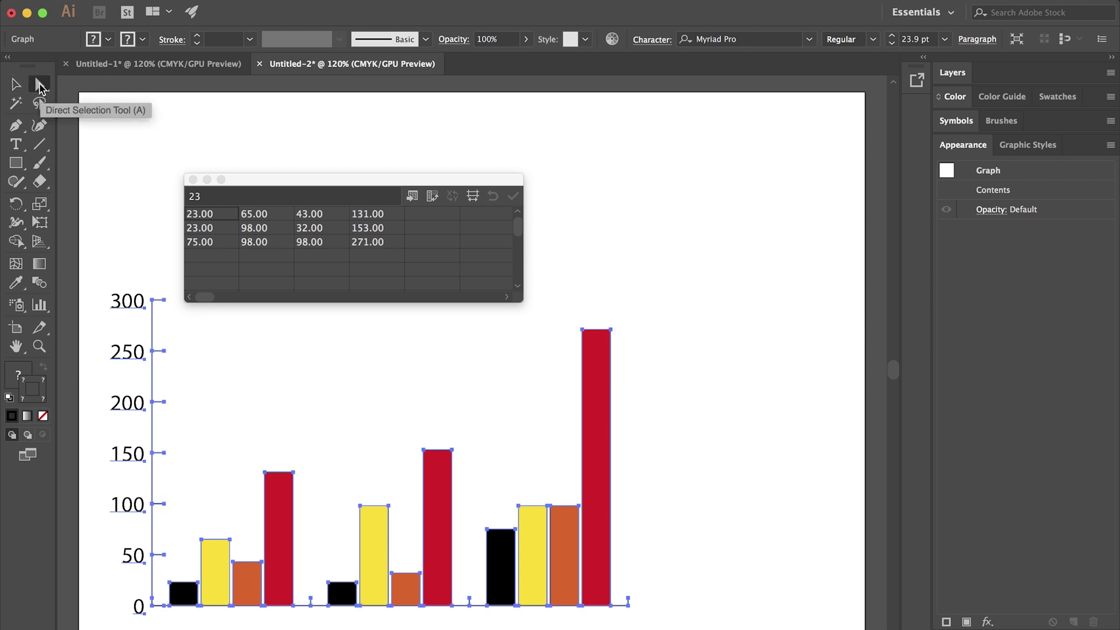
- Fill the tallest bar in the right group with green
{"action": "left_click", "coordinate": [648, 430]}
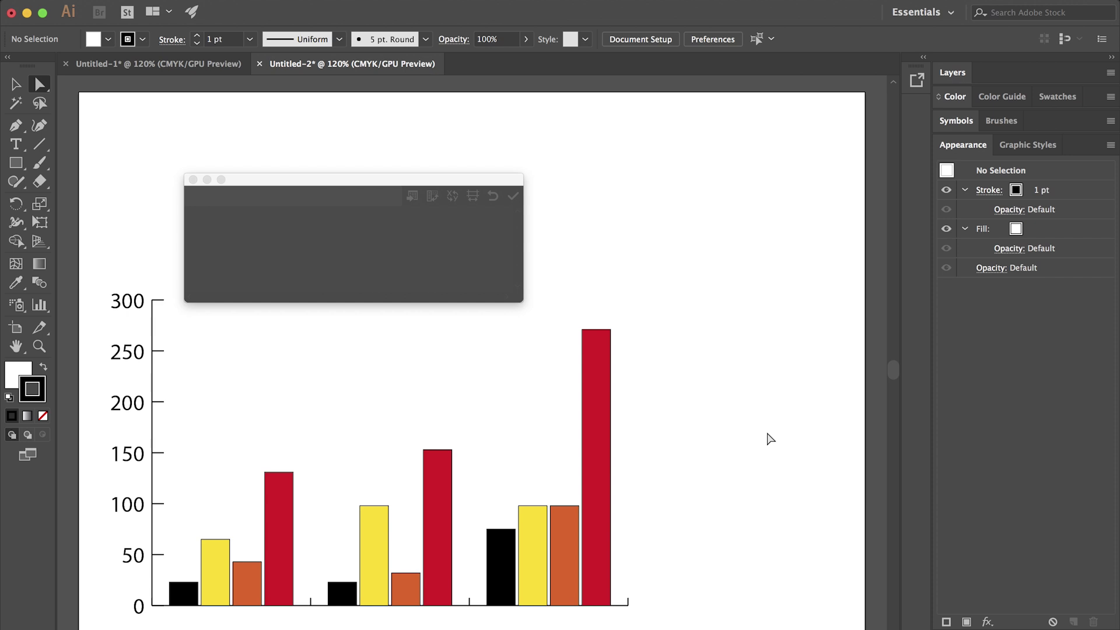
{"action": "left_click", "coordinate": [598, 400]}
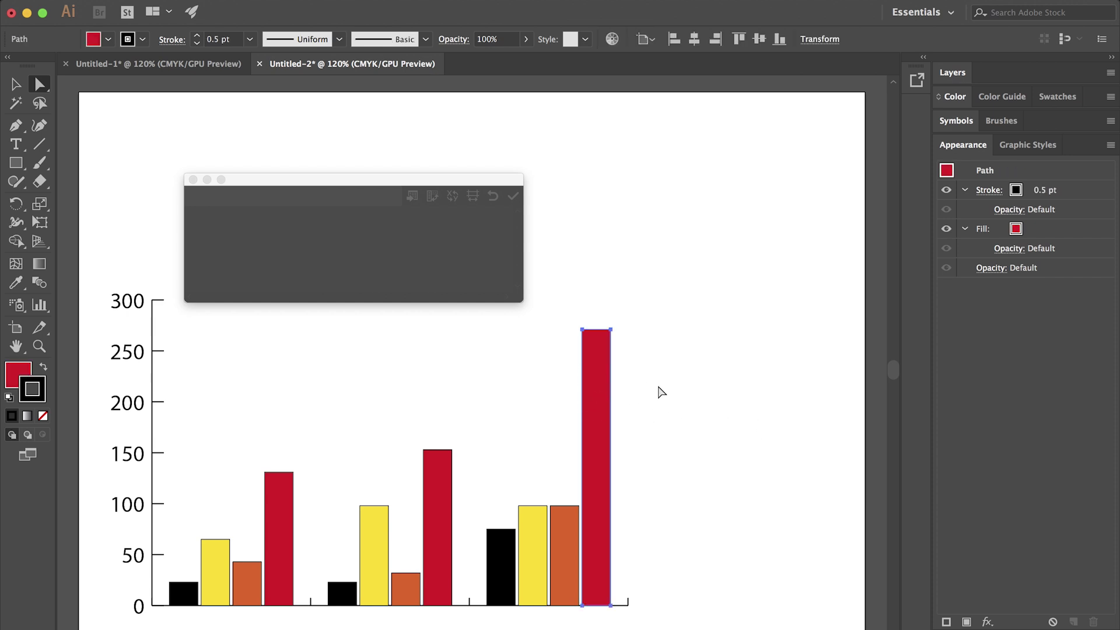
{"action": "left_click", "coordinate": [111, 48]}
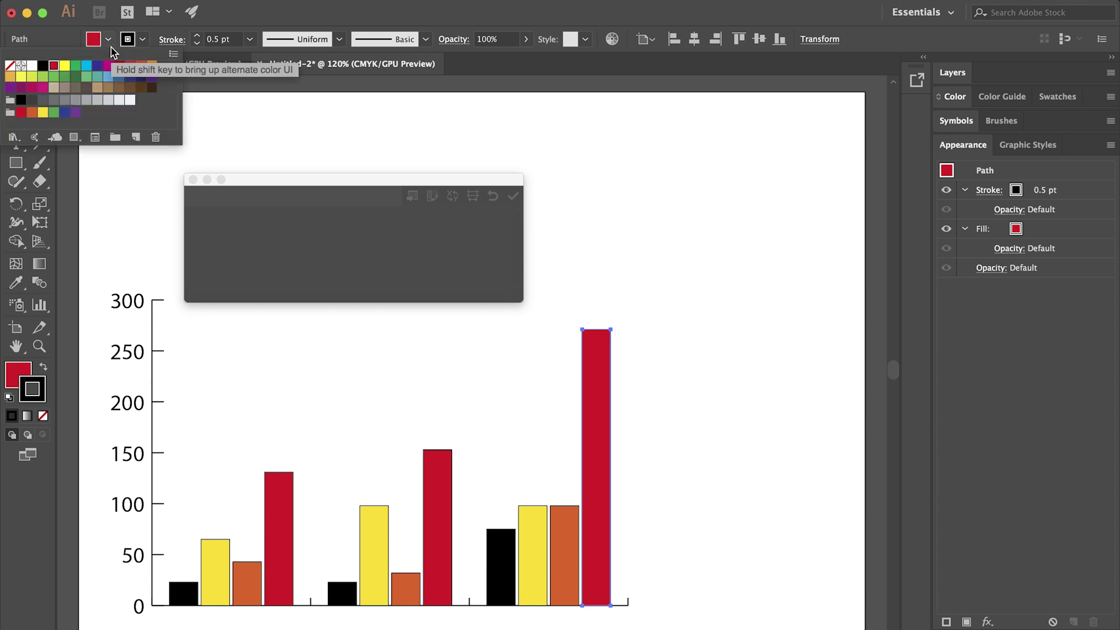
{"action": "left_click", "coordinate": [76, 65]}
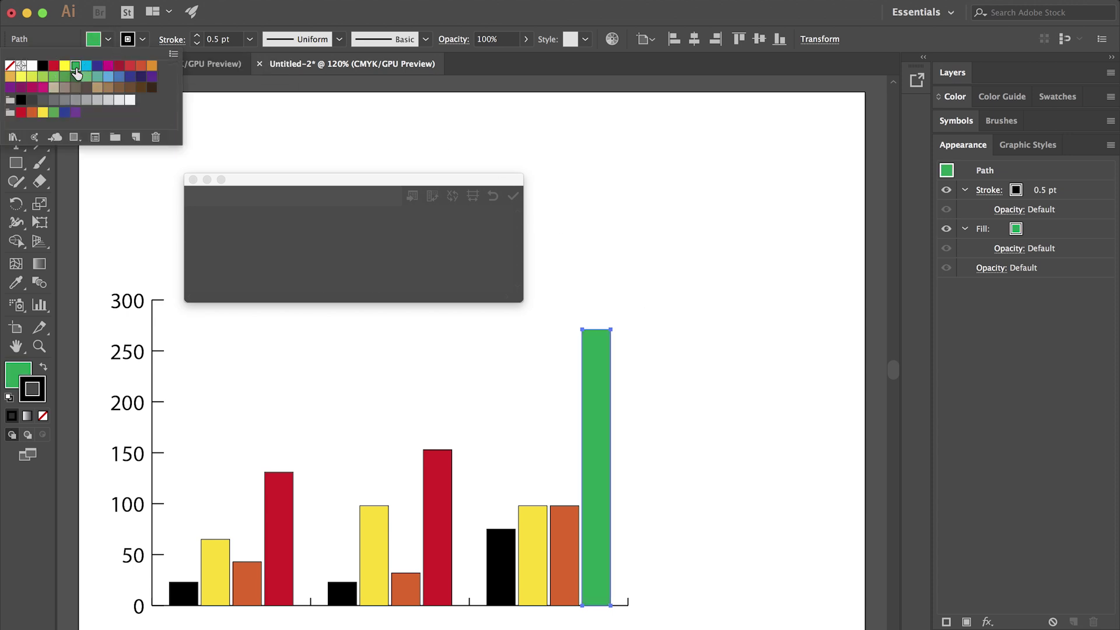
- Fill the middle group's red bar with dark red
{"action": "left_click", "coordinate": [433, 506]}
{"action": "left_click", "coordinate": [438, 482]}
{"action": "left_click", "coordinate": [107, 40]}
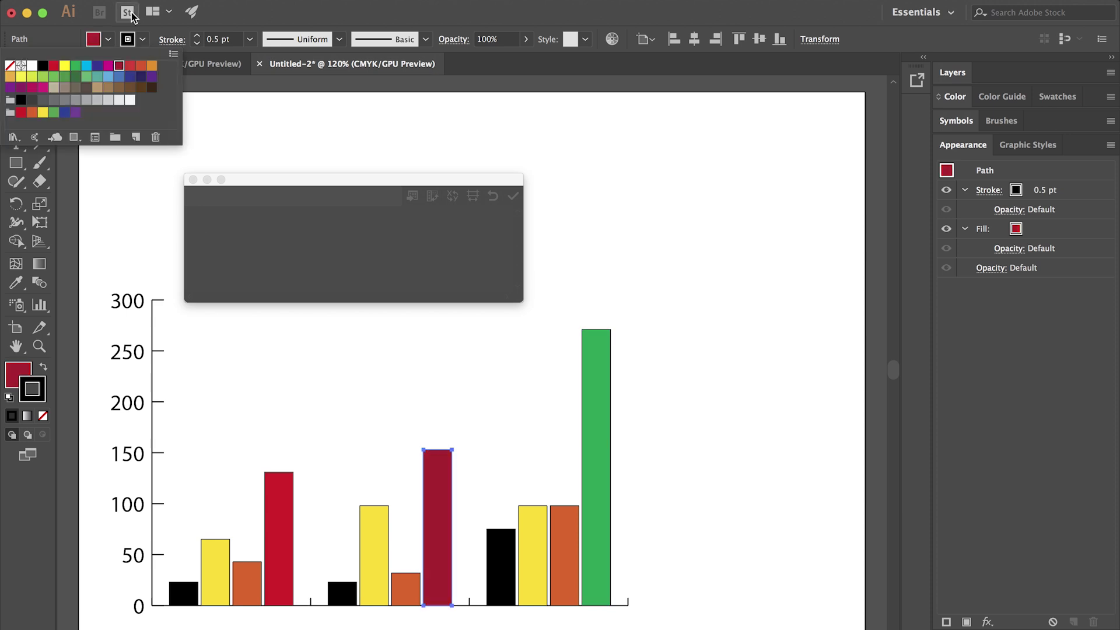
{"action": "left_click", "coordinate": [119, 64]}
- Fill the left group's red bar with black
{"action": "left_click", "coordinate": [284, 499]}
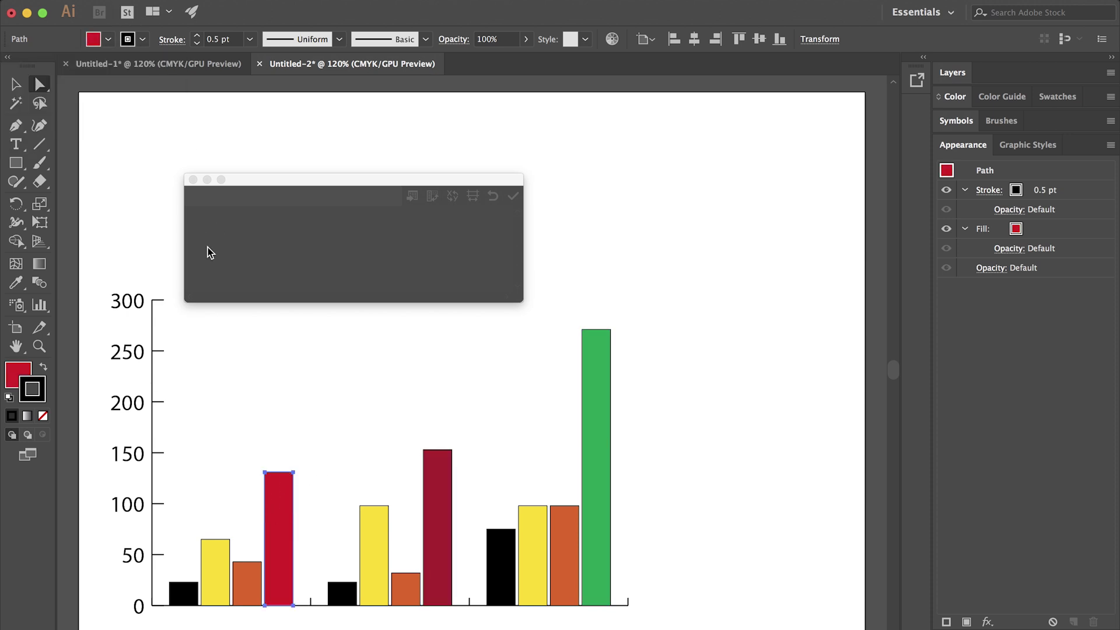
{"action": "left_click", "coordinate": [107, 40]}
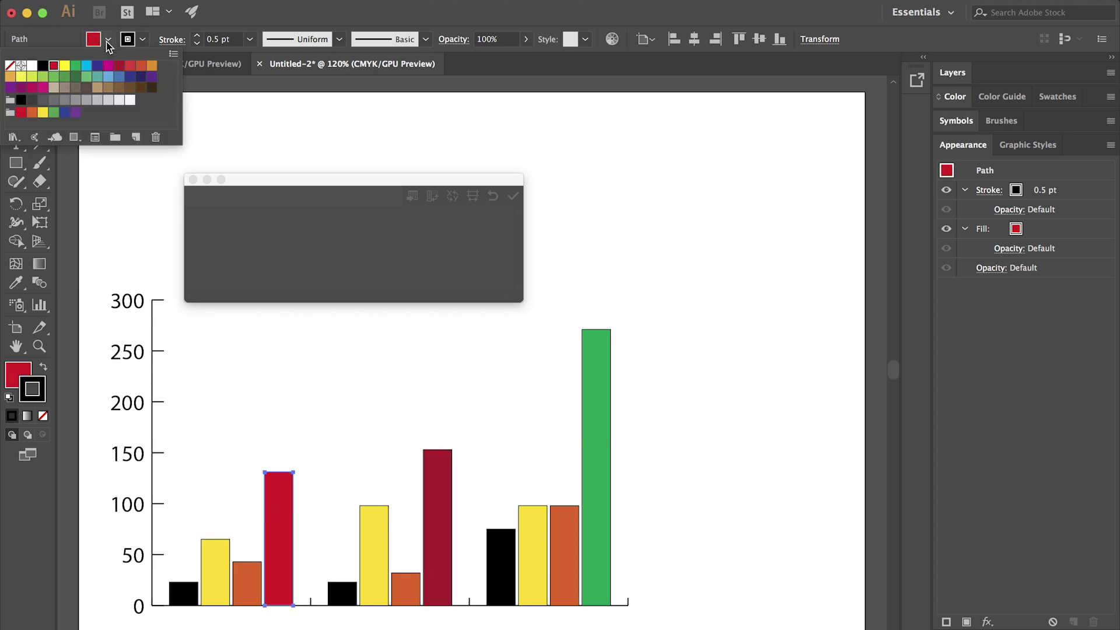
{"action": "left_click", "coordinate": [22, 99]}
{"action": "left_click", "coordinate": [380, 470]}
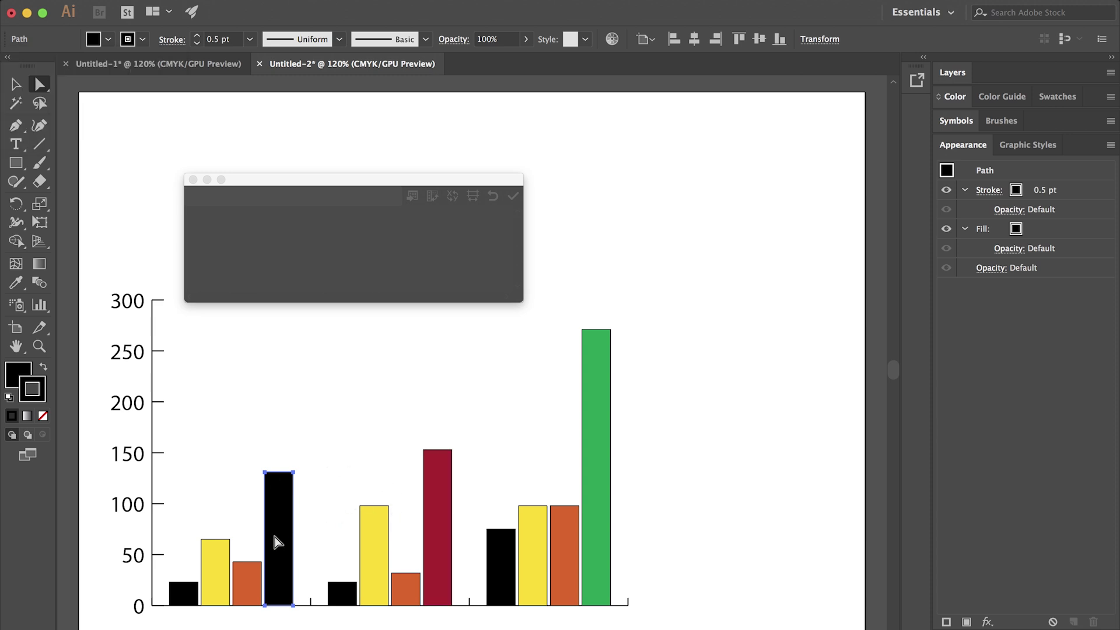
- Verify the dark red and green bars, then reselect the whole graph
{"action": "left_click", "coordinate": [438, 477]}
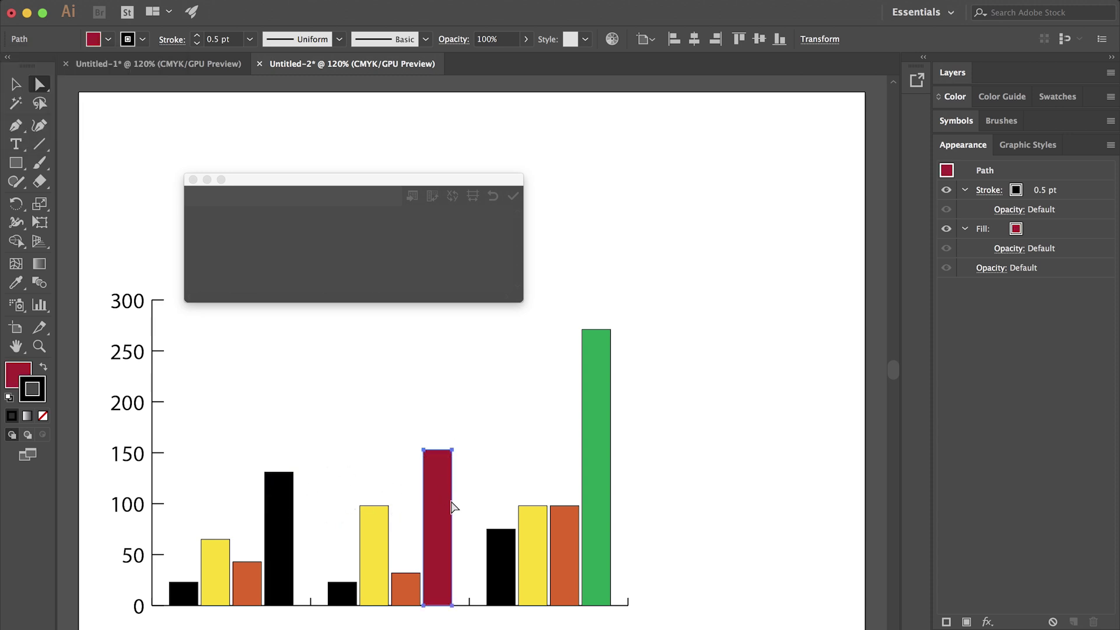
{"action": "left_click", "coordinate": [602, 372]}
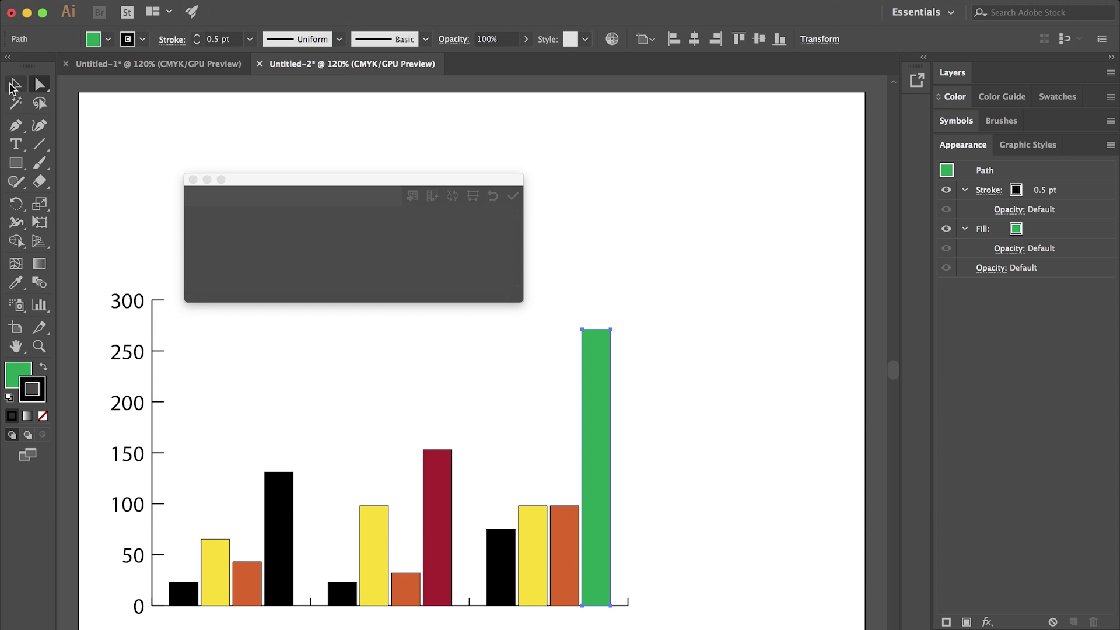
{"action": "left_click", "coordinate": [14, 87]}
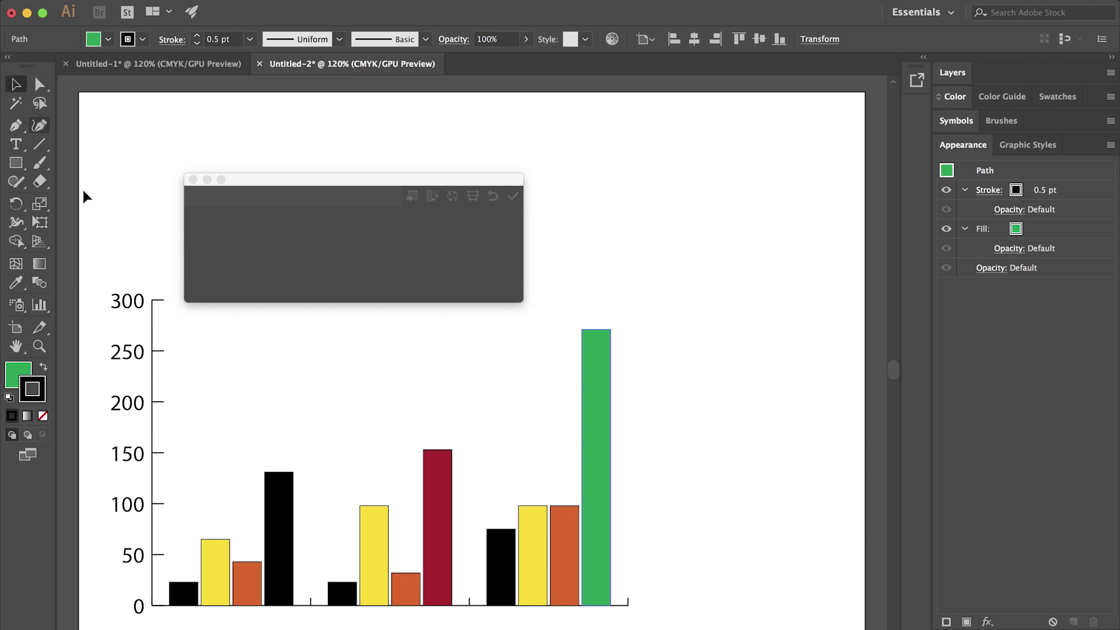
{"action": "left_click", "coordinate": [153, 356]}
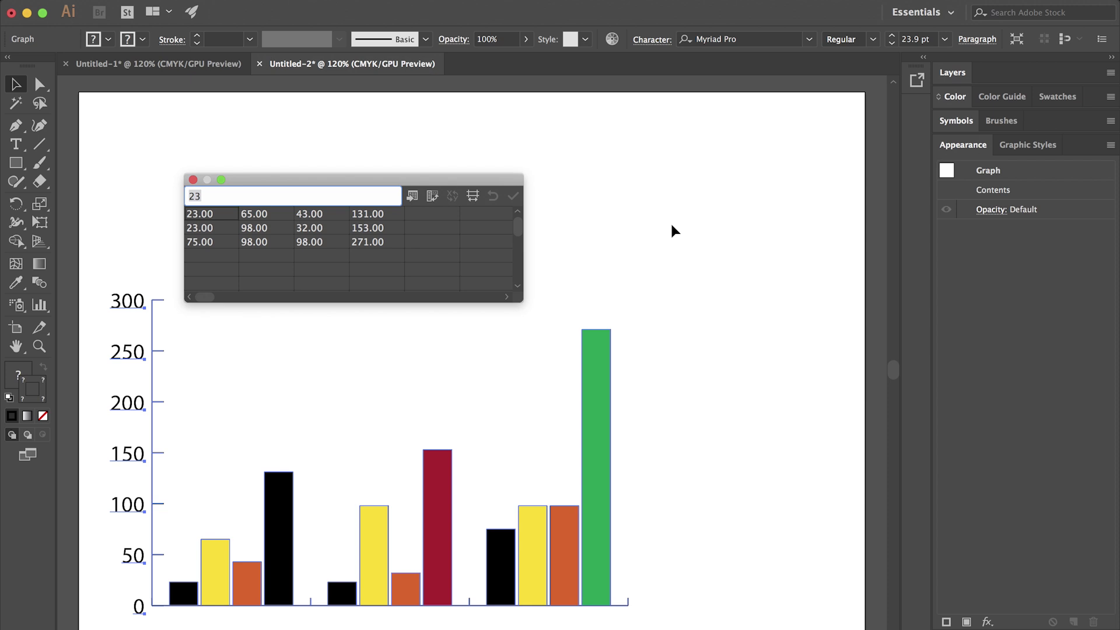
- Change the axis label font from Monaco to MMTextBook, then deselect the graph
{"action": "left_click", "coordinate": [807, 41]}
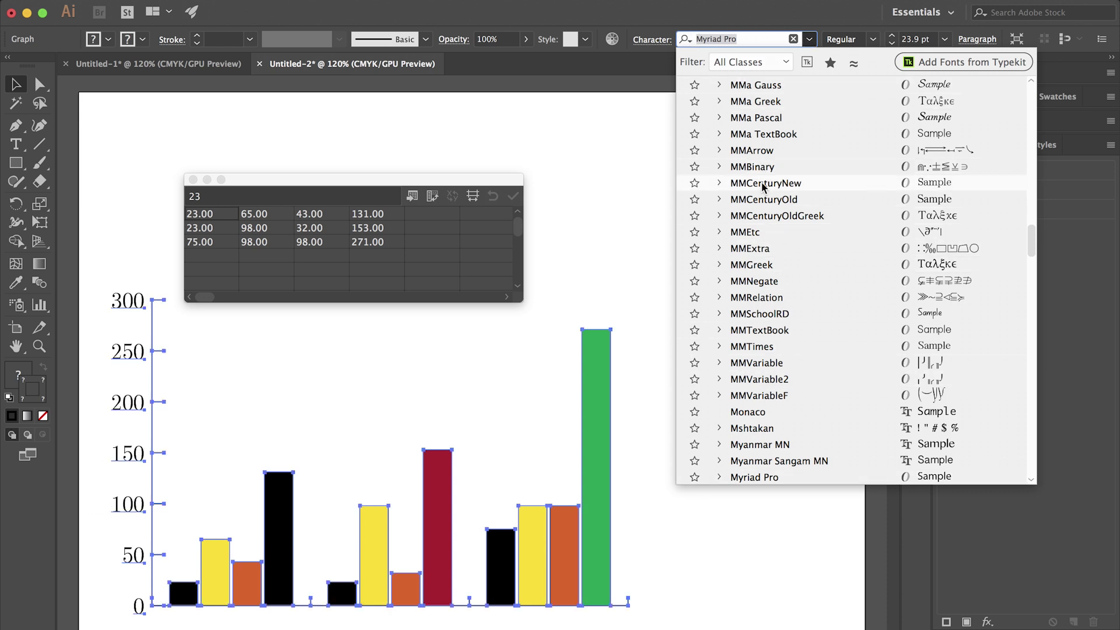
{"action": "left_click", "coordinate": [769, 413]}
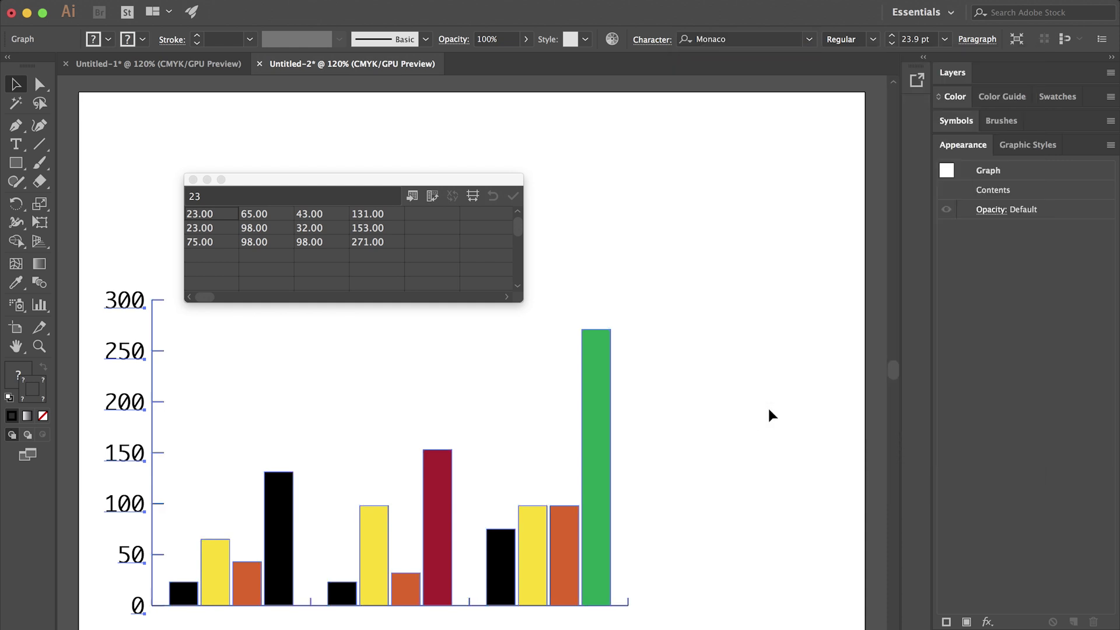
{"action": "left_click", "coordinate": [808, 39]}
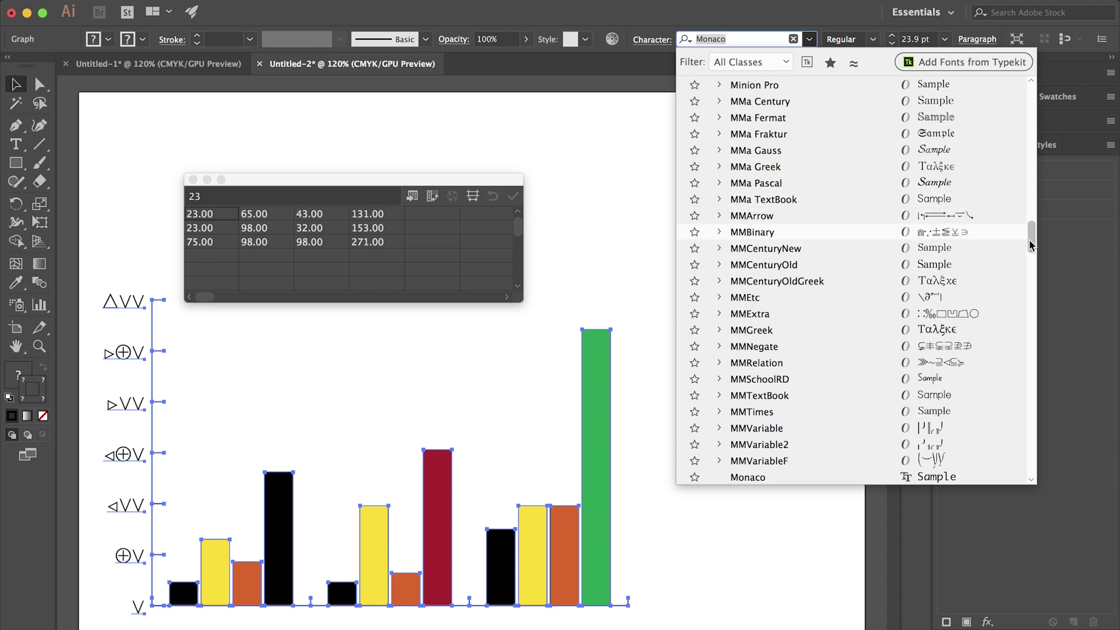
{"action": "left_click_drag", "start_coordinate": [1030, 236], "coordinate": [1031, 191]}
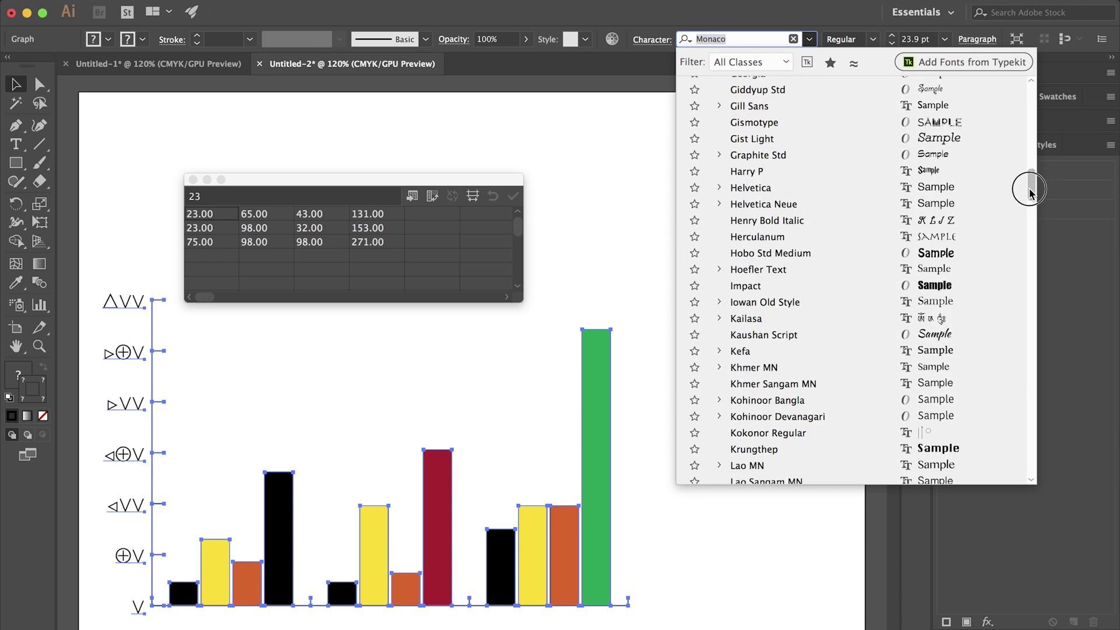
{"action": "left_click_drag", "start_coordinate": [1031, 191], "coordinate": [1028, 93]}
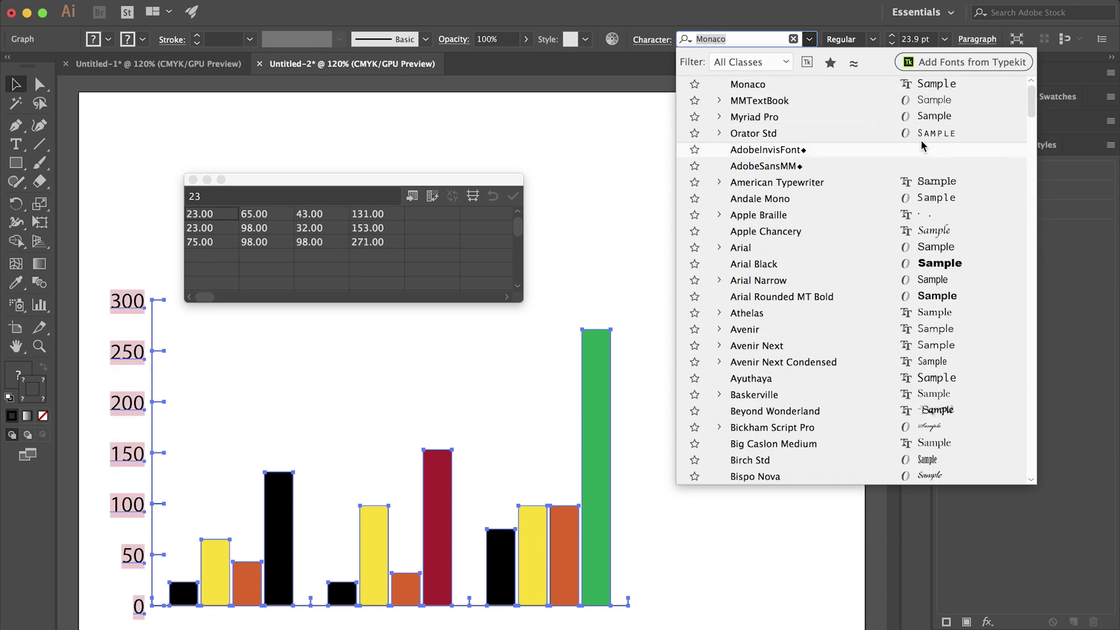
{"action": "left_click", "coordinate": [927, 104]}
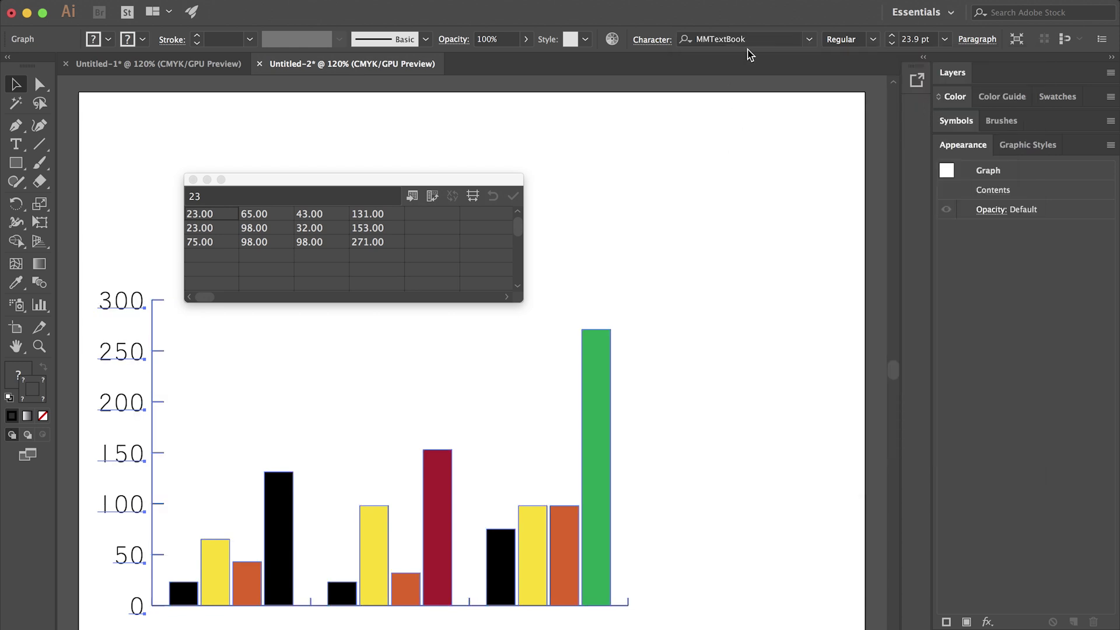
{"action": "left_click", "coordinate": [718, 215]}
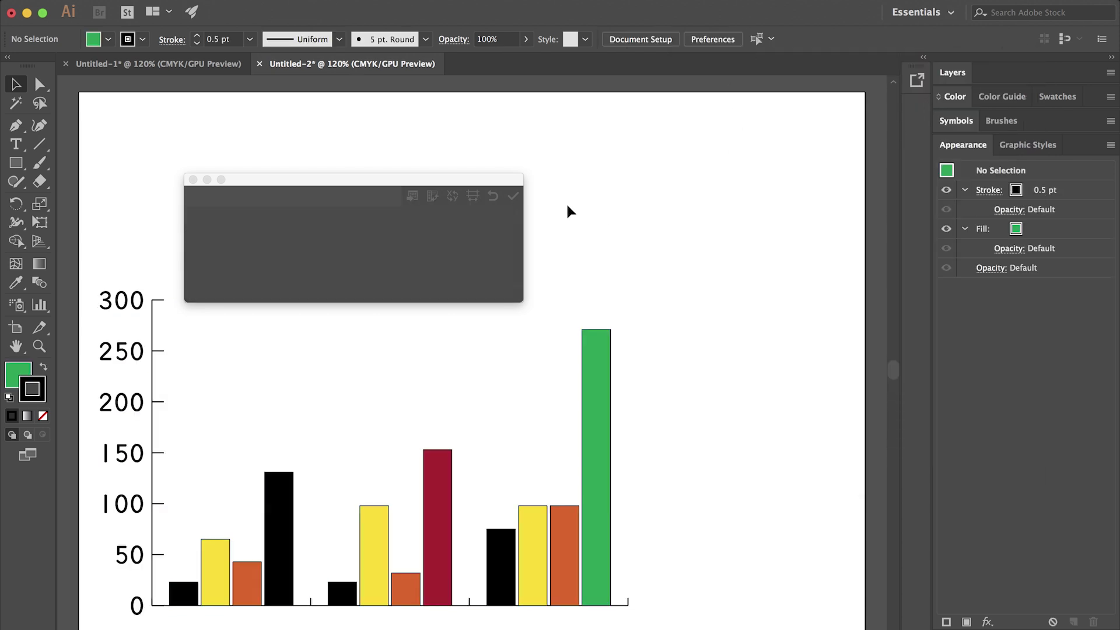